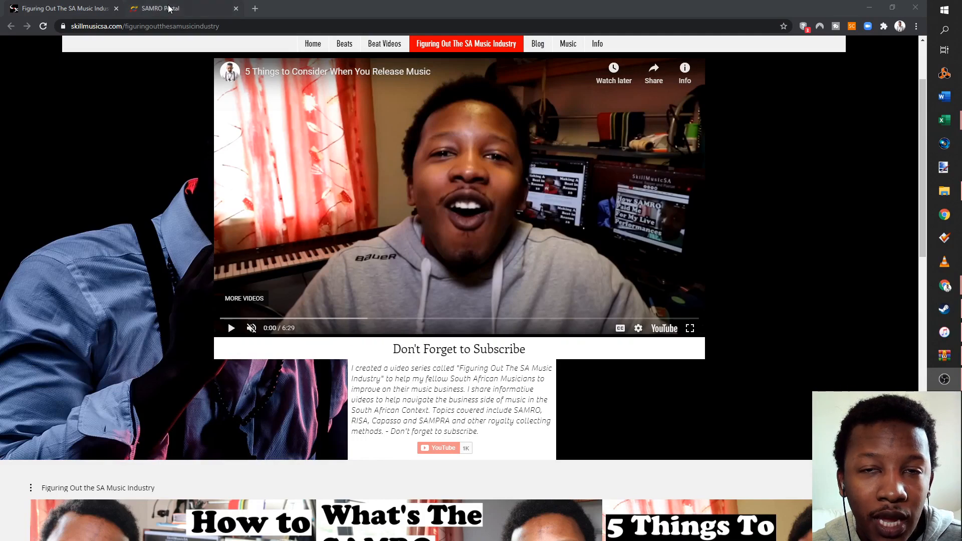
Step: Switch to the SAMRO portal at portal.samro.org.za and sign in with the saved account credentials
left_click(181, 10)
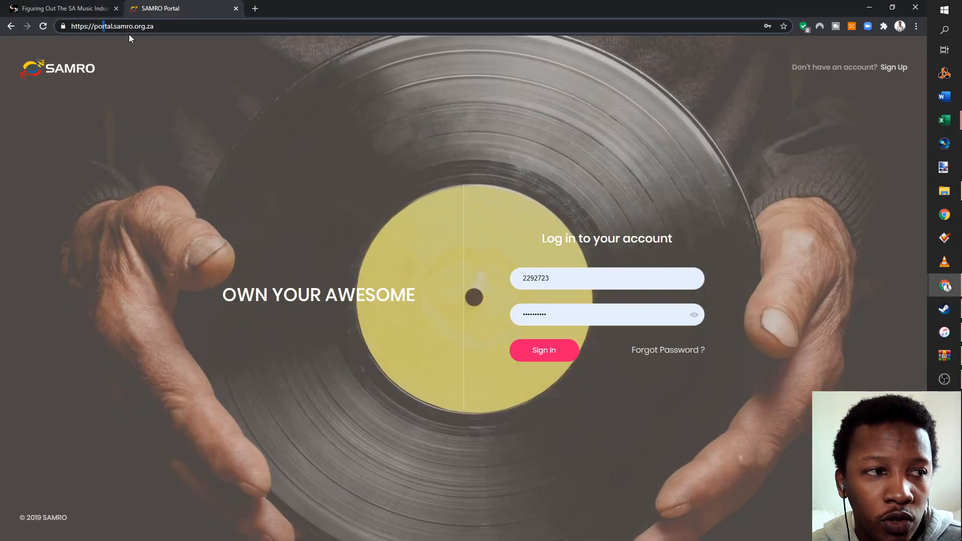
left_click(156, 28)
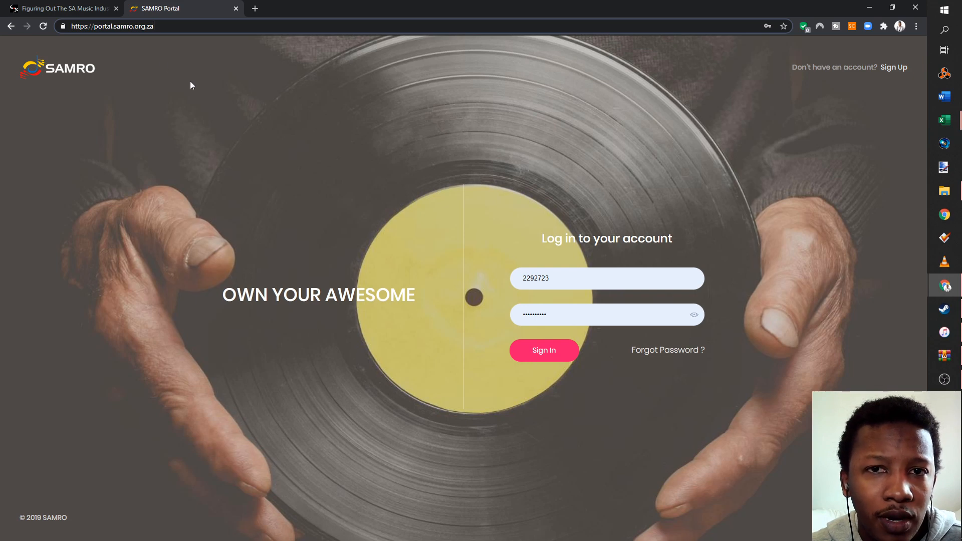
left_click(541, 357)
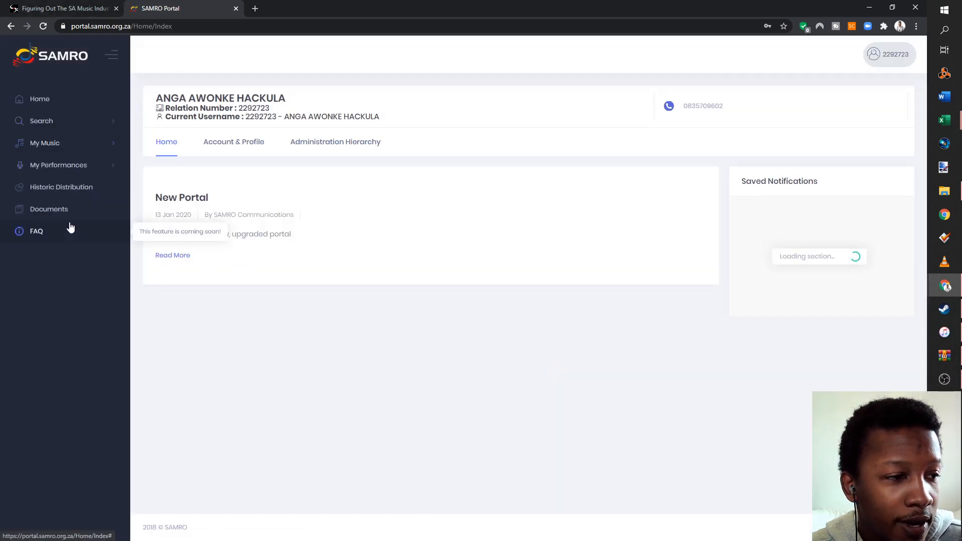
Step: Open the IPI Database search in the SAMRO portal
left_click(71, 123)
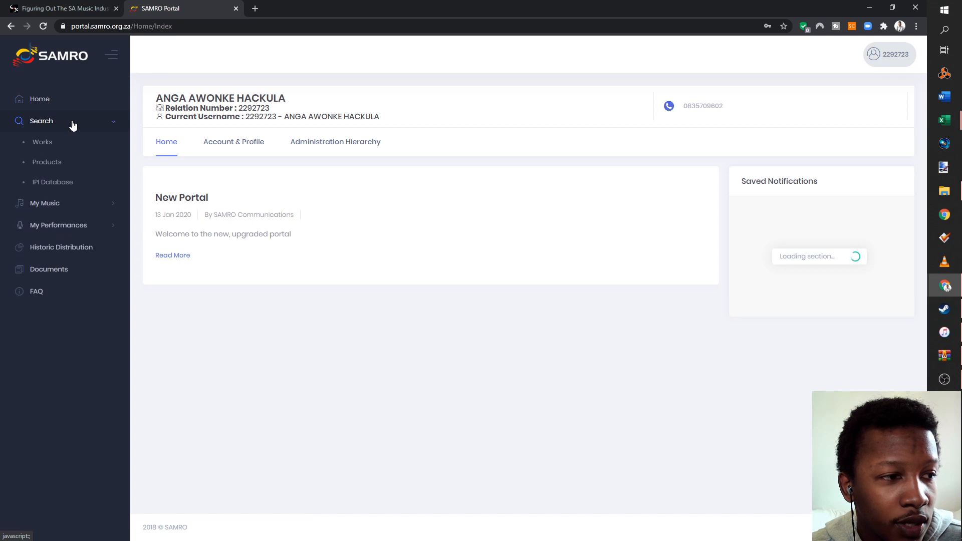
left_click(60, 183)
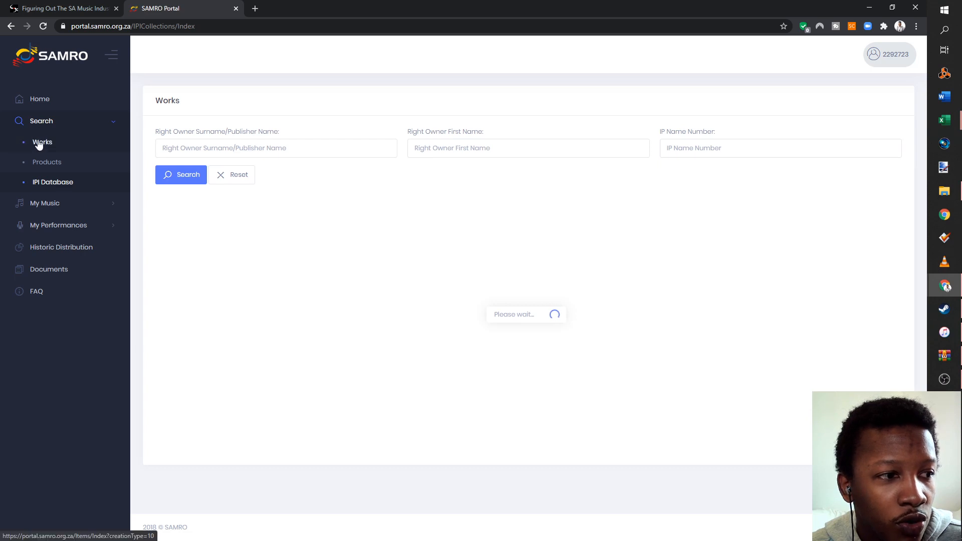
left_click(44, 121)
left_click(47, 127)
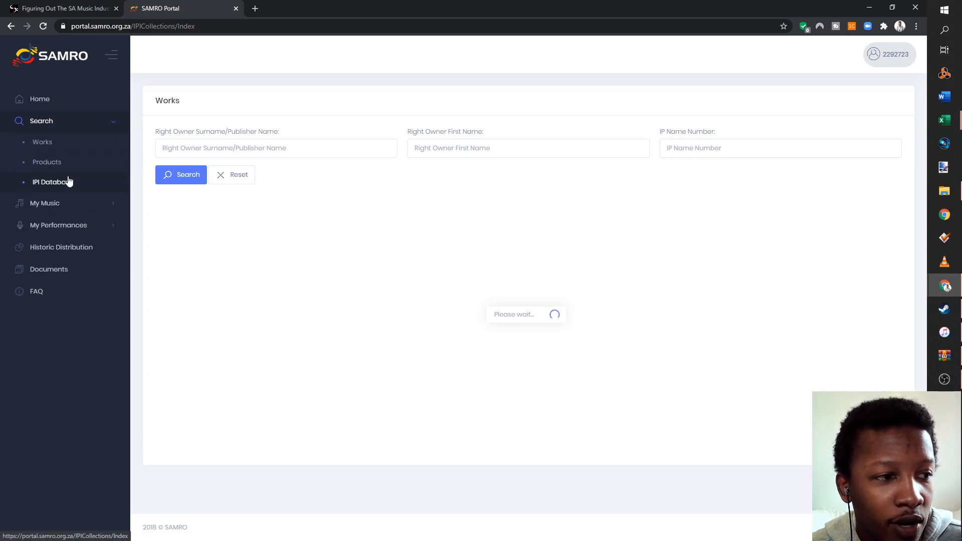
left_click(69, 181)
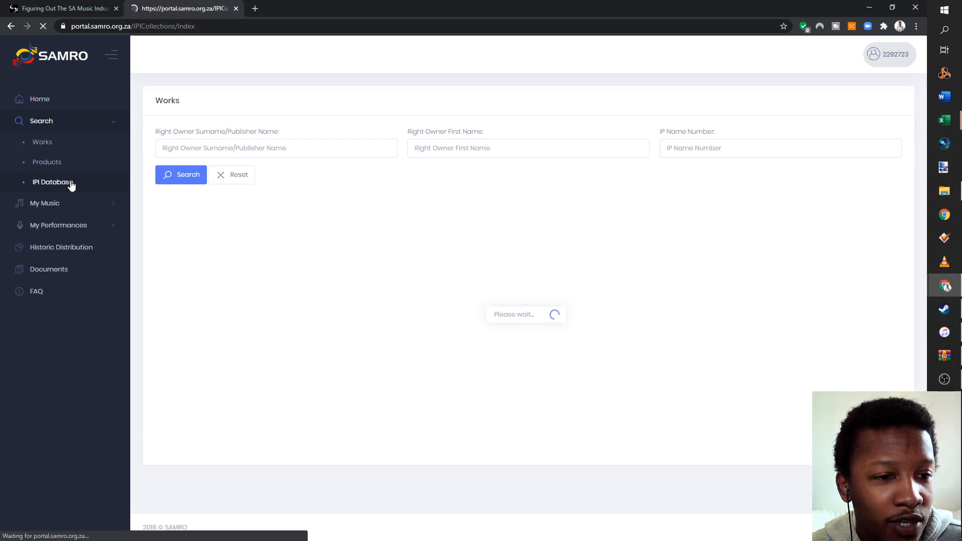
Step: Try to search the IPI database by the right owner's first name only
left_click(499, 149)
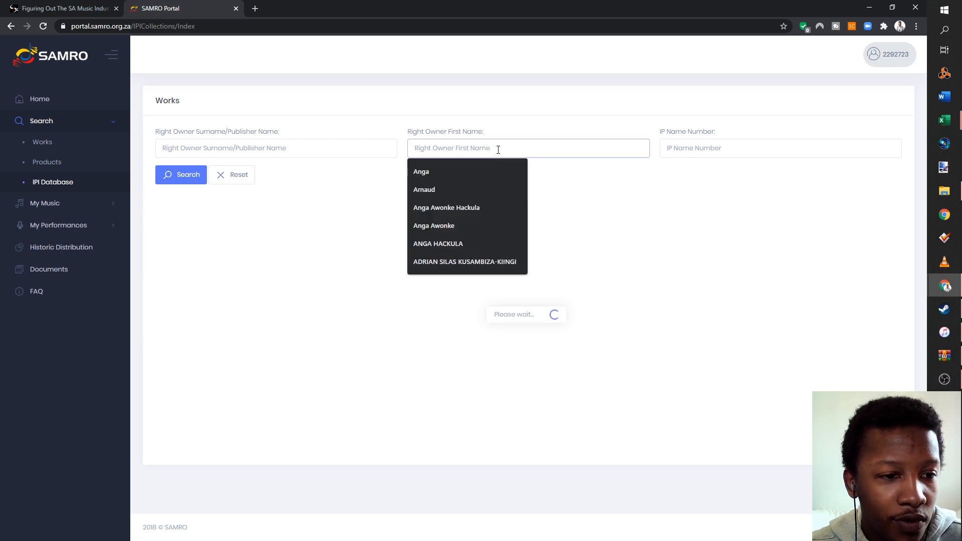
left_click(482, 205)
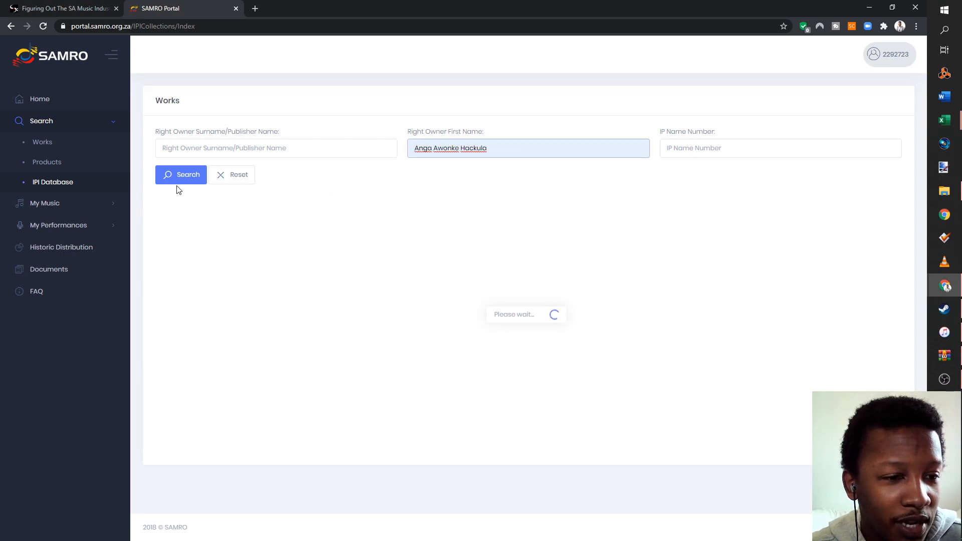
left_click_drag(435, 148, 552, 144)
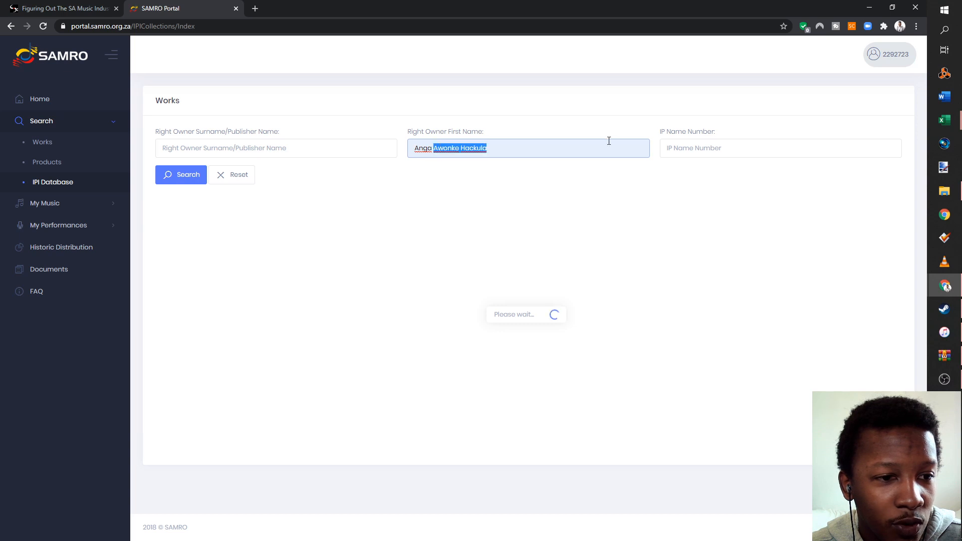
key("BackSpace")
left_click(190, 175)
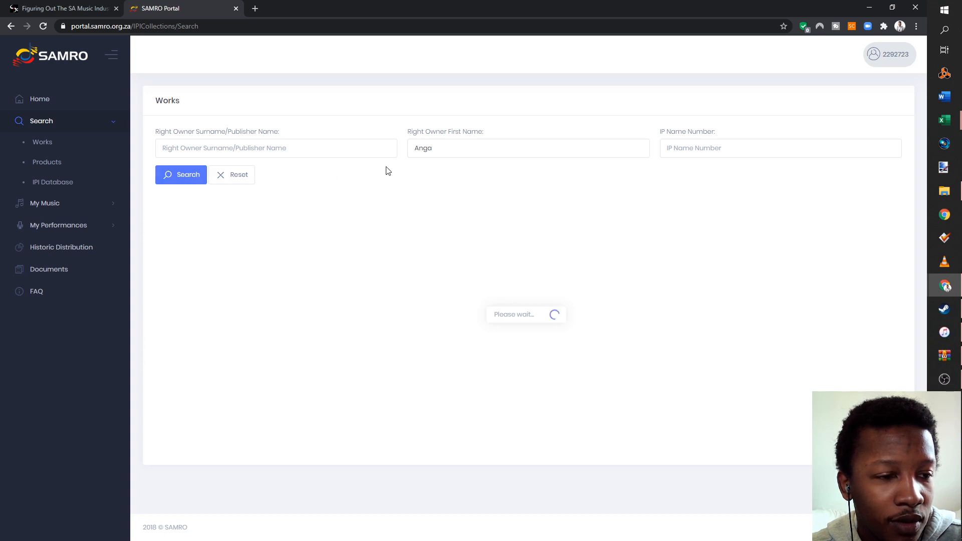
Step: Clear the first name and search the IPI database by the right owner's surname
double_click(448, 149)
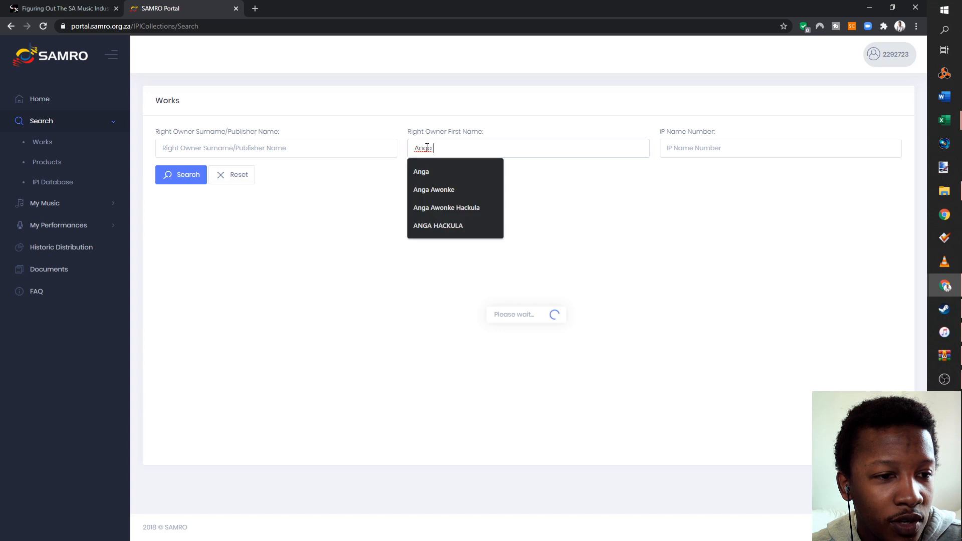
left_click(250, 145)
double_click(502, 153)
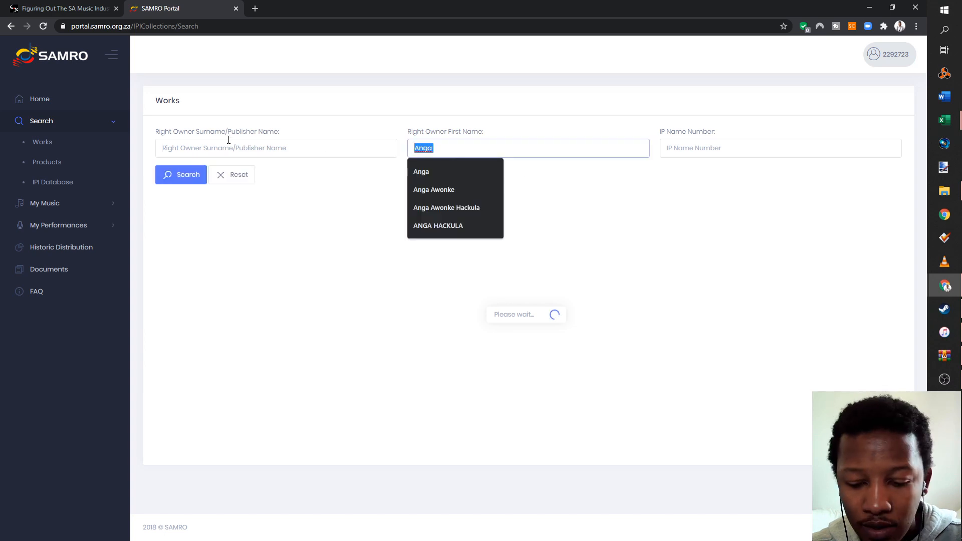
key("Delete")
left_click(207, 148)
type("Ha")
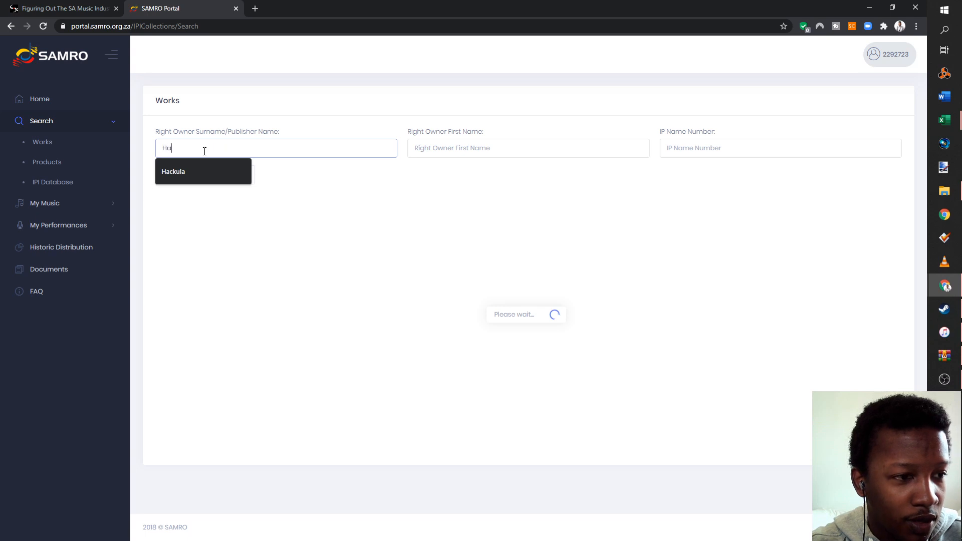
type("ckula")
left_click(193, 176)
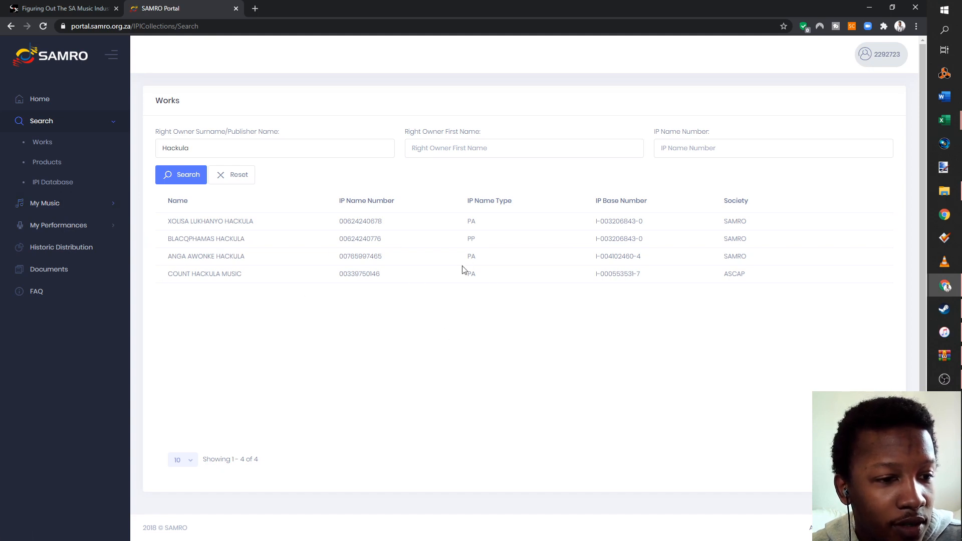
Step: Highlight the IP name number and the IP base number in the account holder's own search result row
left_click_drag(386, 258, 349, 259)
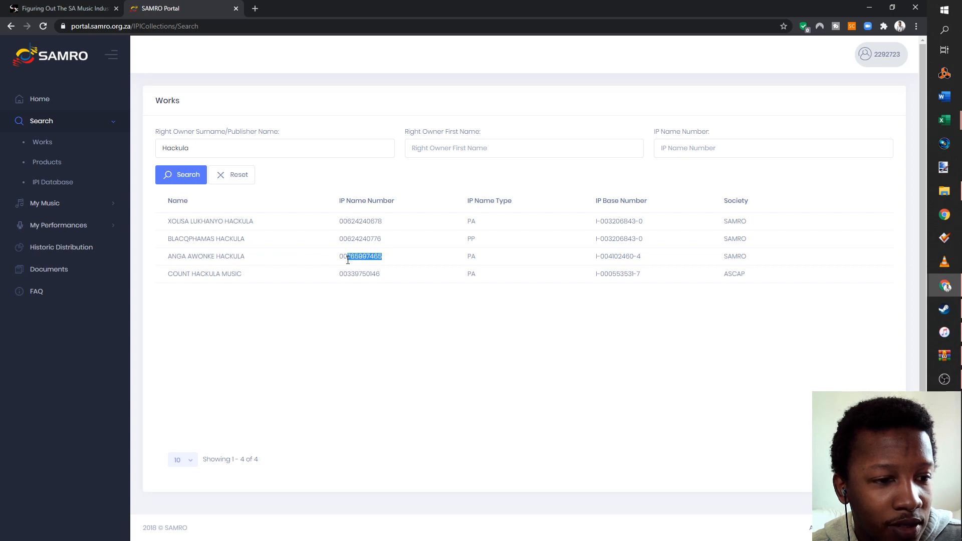
left_click(352, 296)
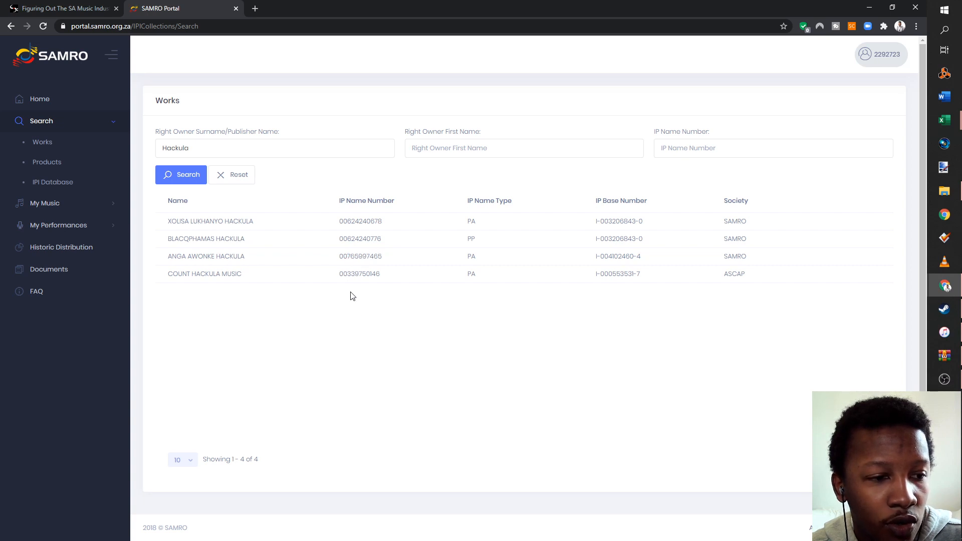
left_click_drag(341, 256, 346, 255)
left_click(349, 257)
left_click_drag(348, 257, 416, 260)
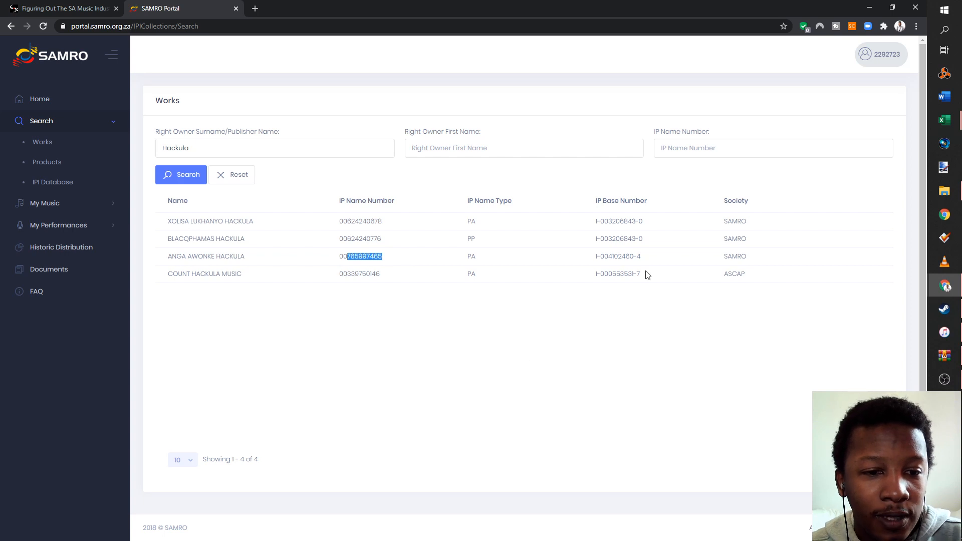
left_click_drag(646, 257, 596, 264)
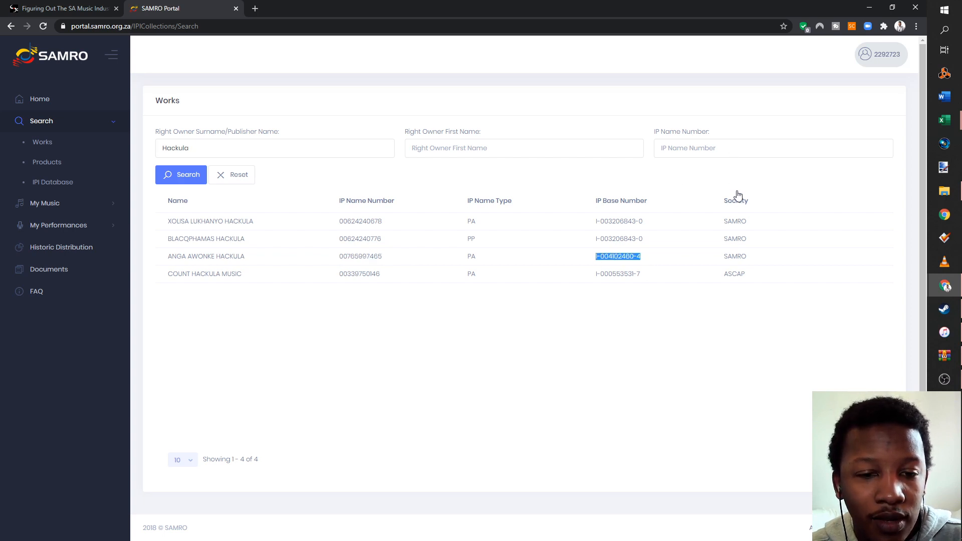
left_click(685, 316)
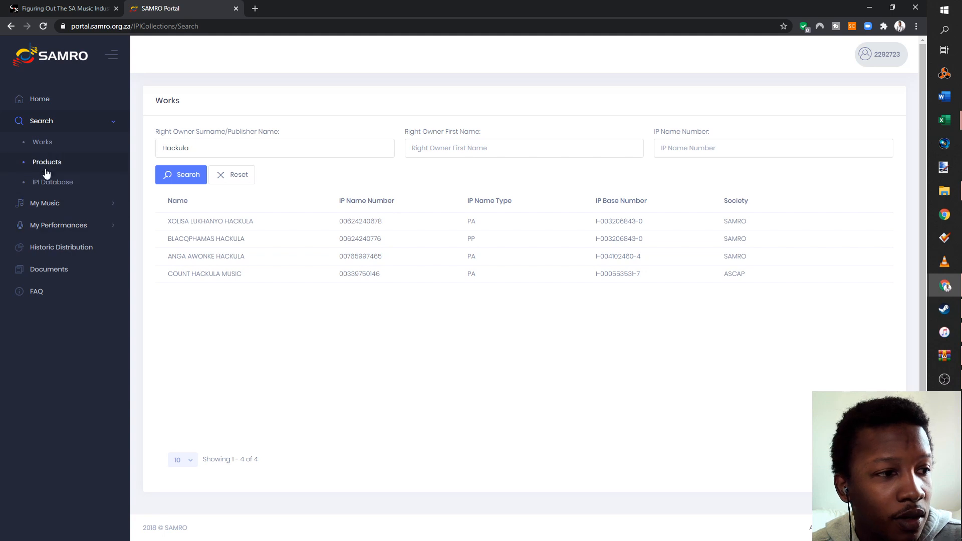
Step: Start a new music notification with no assignment music, the title "After Long" and a work duration of 0:02:00
left_click(69, 210)
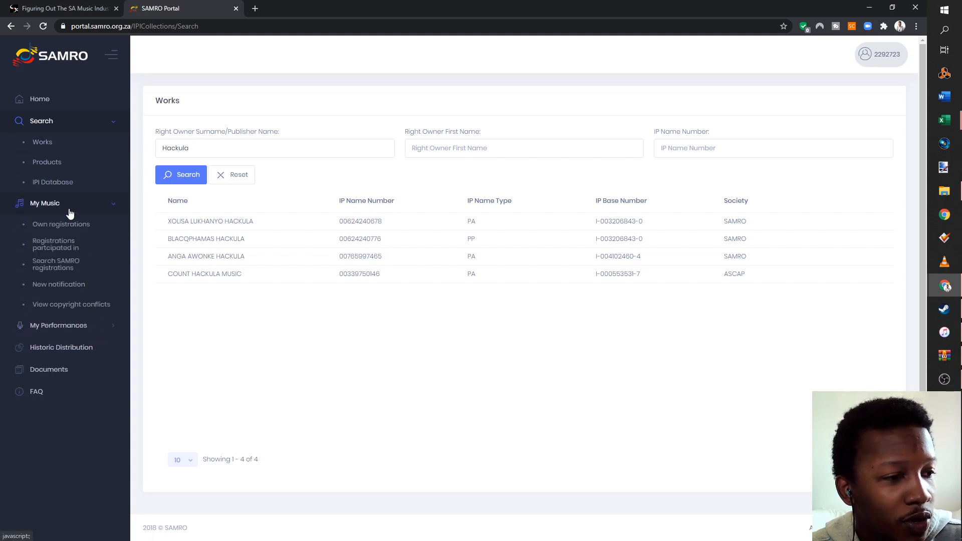
left_click(83, 290)
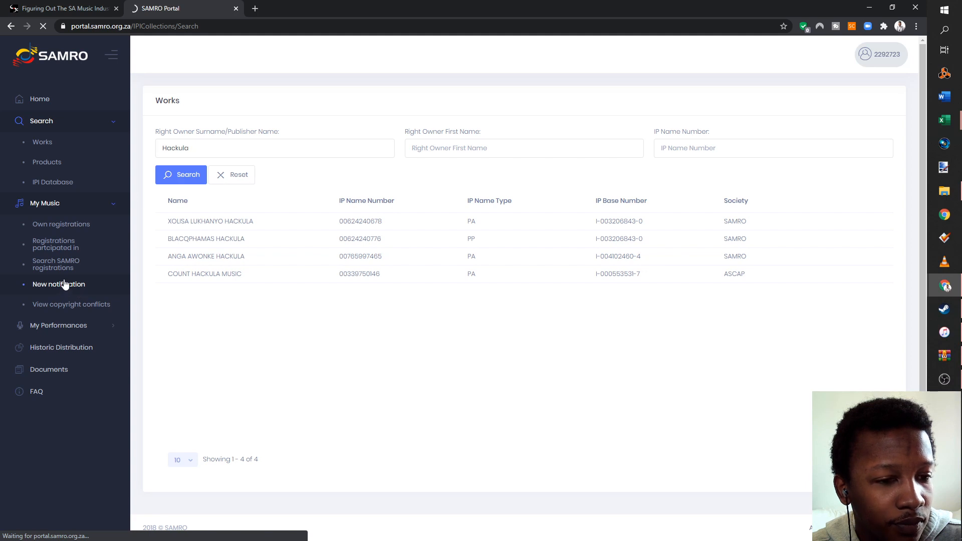
left_click(367, 333)
left_click(366, 359)
left_click(370, 375)
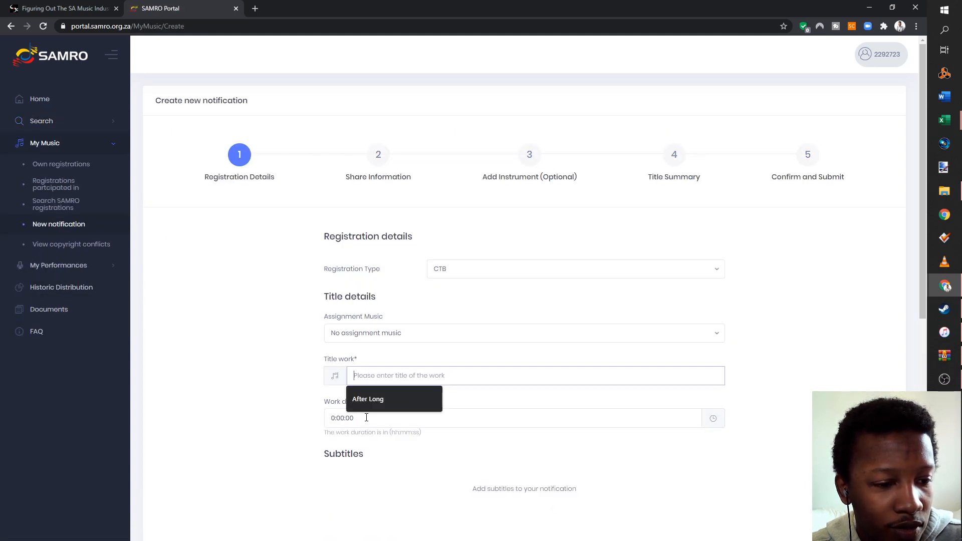
left_click(371, 399)
left_click(347, 420)
double_click(376, 362)
left_click(451, 488)
Step: Classify the work as Music with the genre Popular and the music type Electronic
scroll(461, 472, "down", 7)
left_click(490, 296)
left_click(374, 321)
left_click(386, 337)
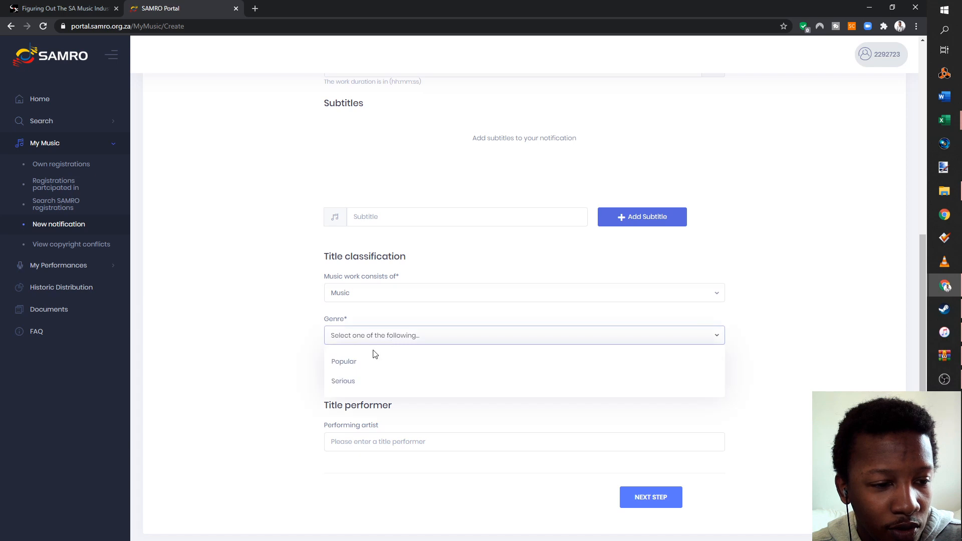
left_click(371, 360)
left_click(373, 384)
left_click(372, 325)
Step: Enter SkillMusicSA as the performing artist and continue to the share information stage
left_click(382, 445)
type("SkillM")
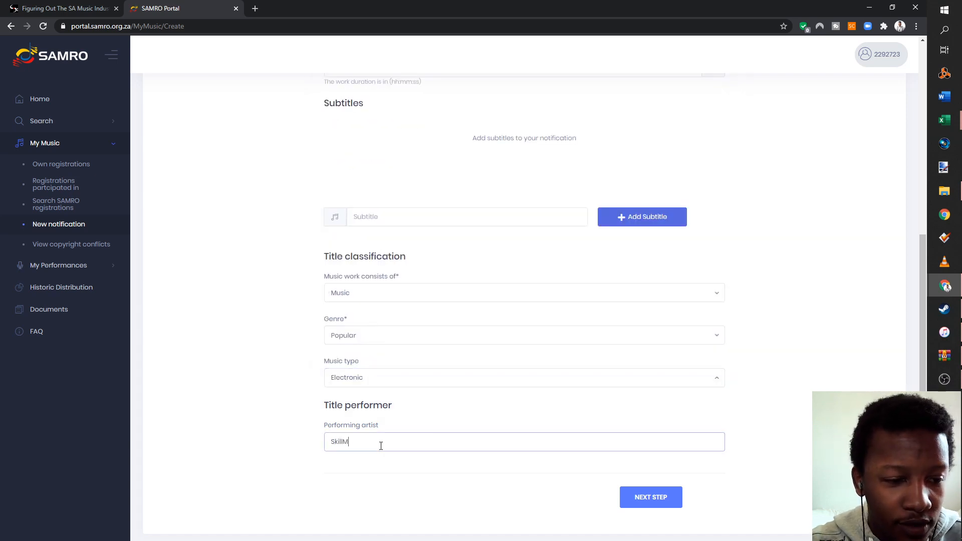
type("usicSA")
scroll(638, 476, "down", 1)
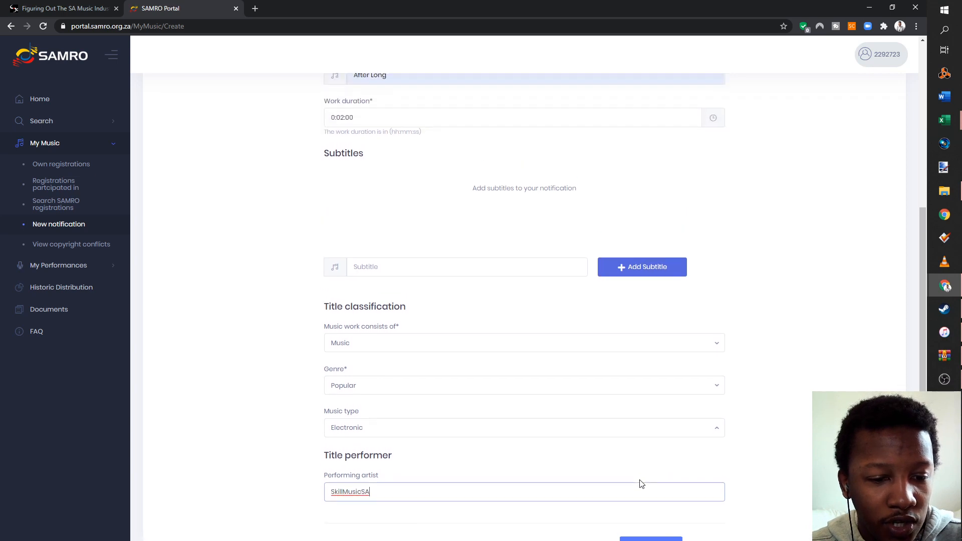
left_click(647, 456)
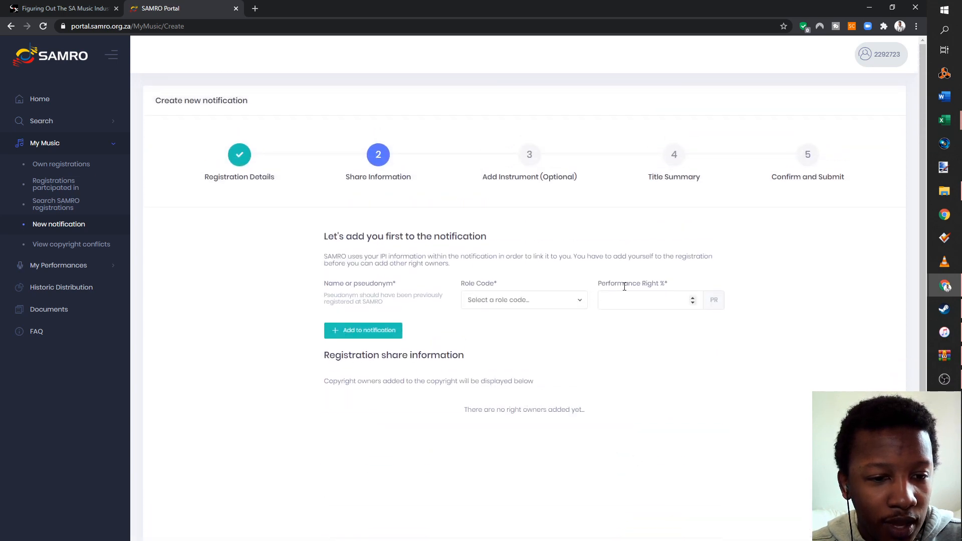
Step: Add the account holder to the notification with the role Author and a performance right of 50%
left_click(566, 301)
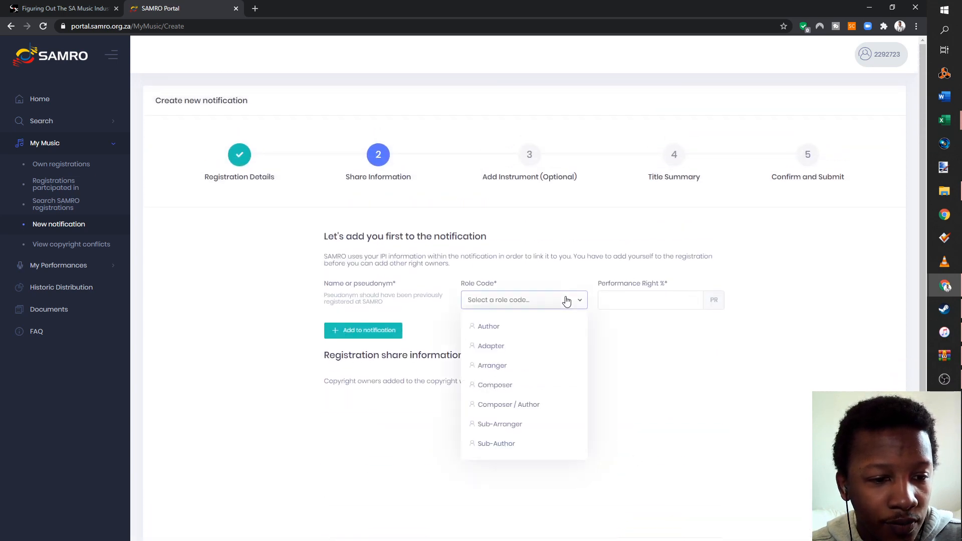
left_click(655, 308)
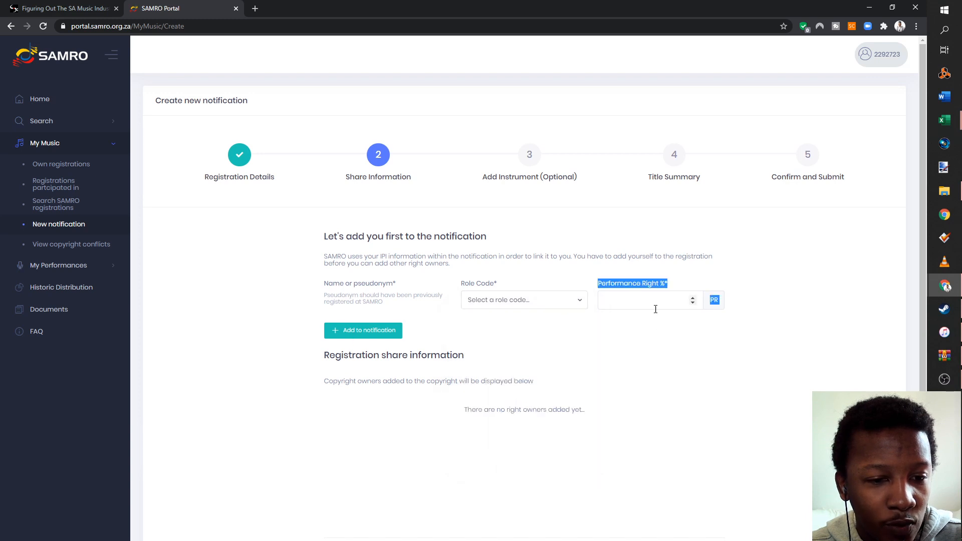
type("100")
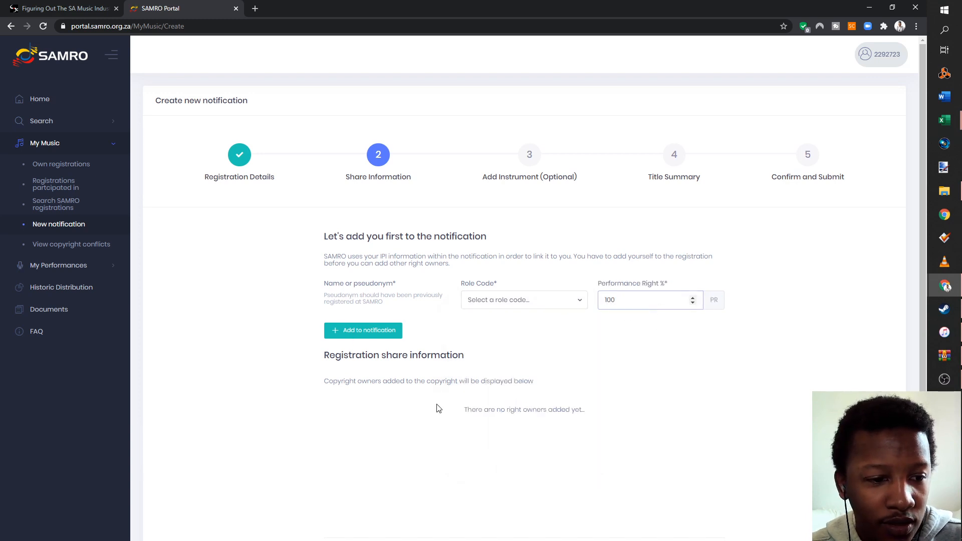
key("BackSpace")
type("50")
left_click(554, 301)
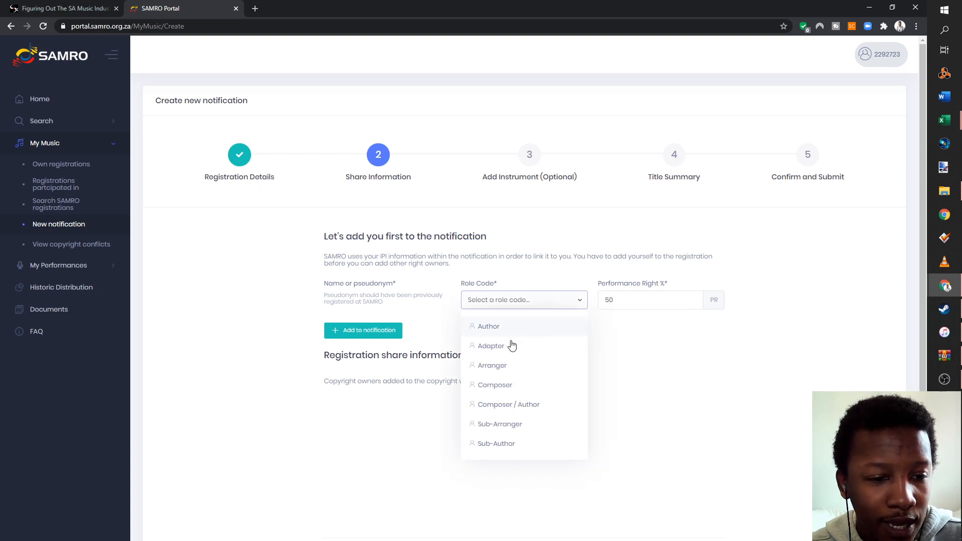
left_click(539, 403)
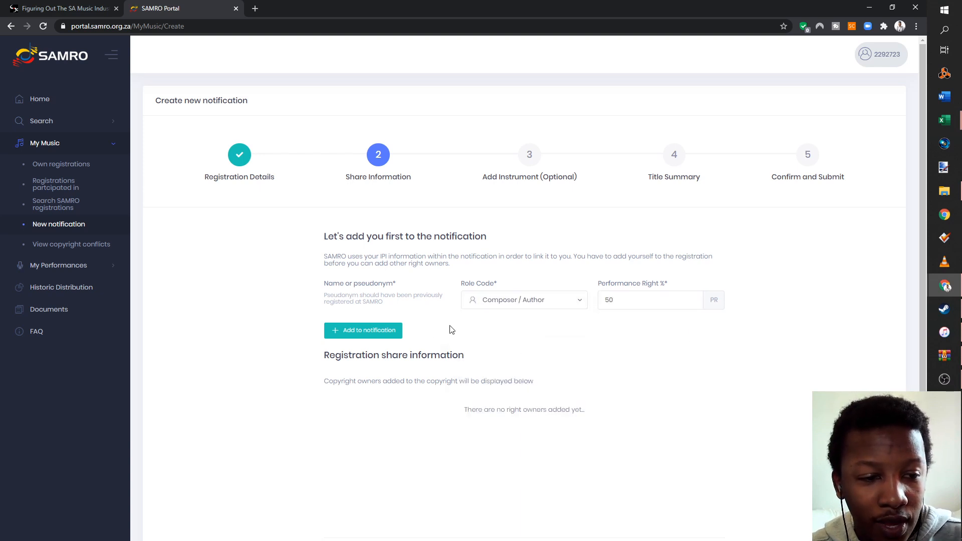
left_click(537, 301)
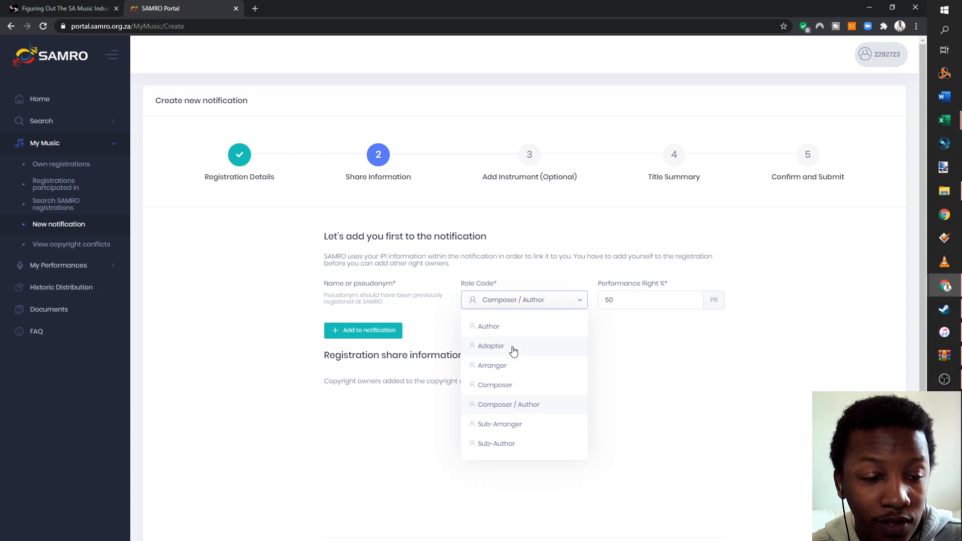
left_click(509, 327)
left_click(352, 330)
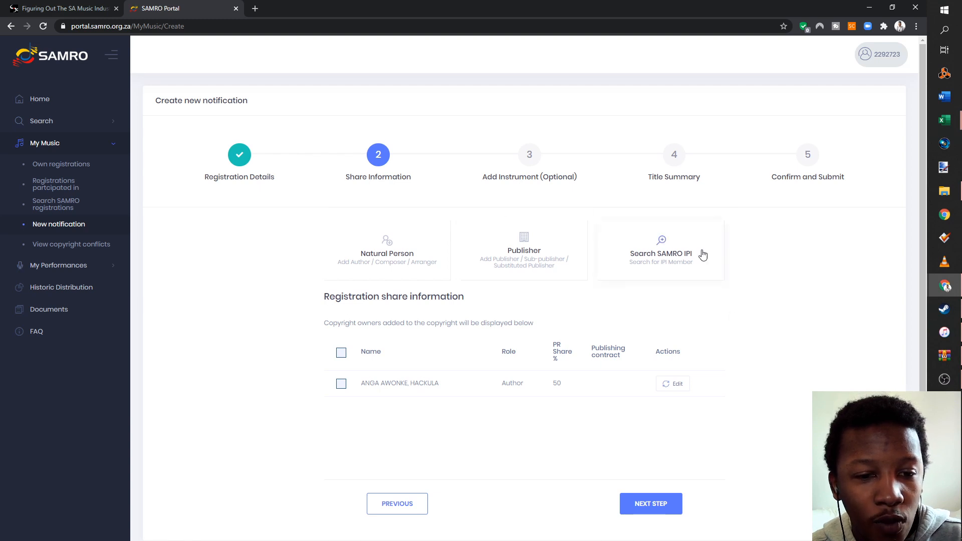
Step: Search the SAMRO IPI members by the right owner's surname
left_click(661, 269)
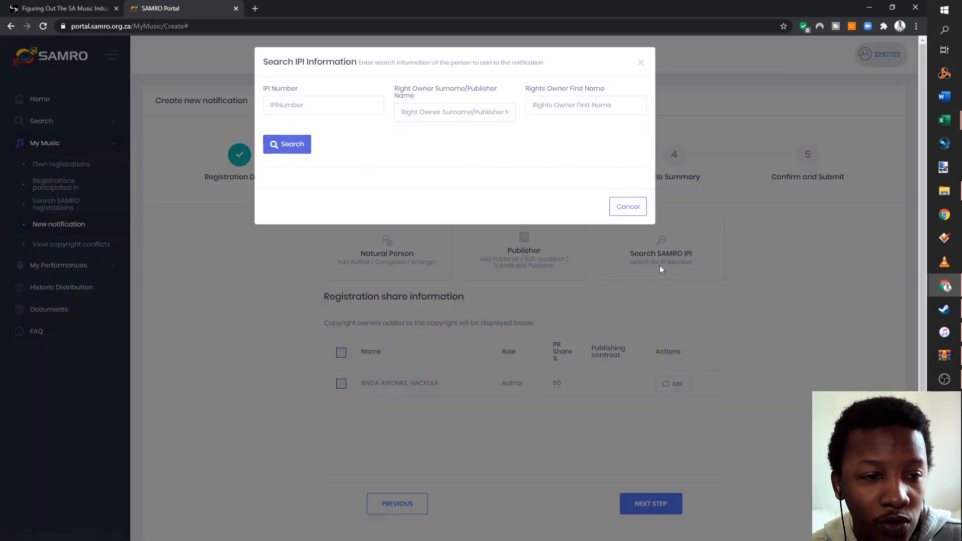
left_click(435, 119)
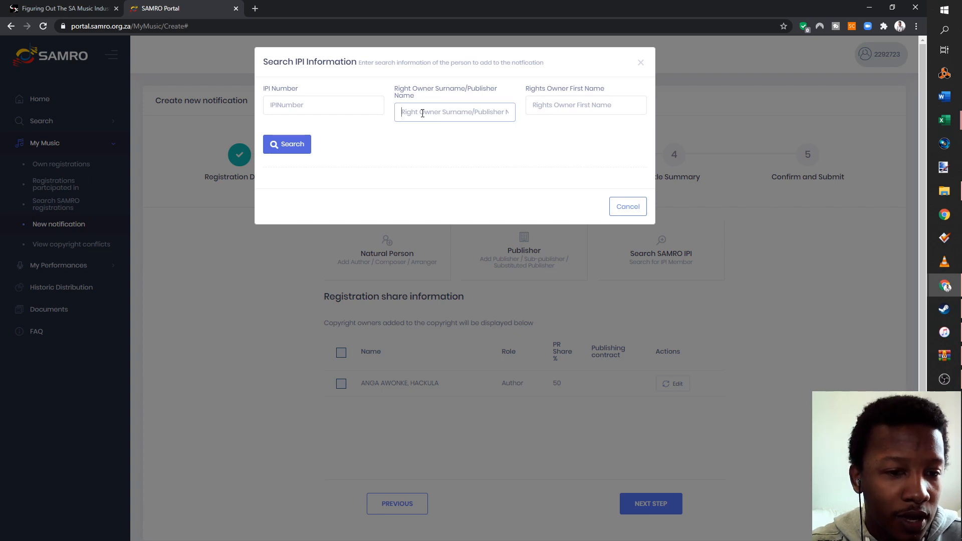
type("Hackula")
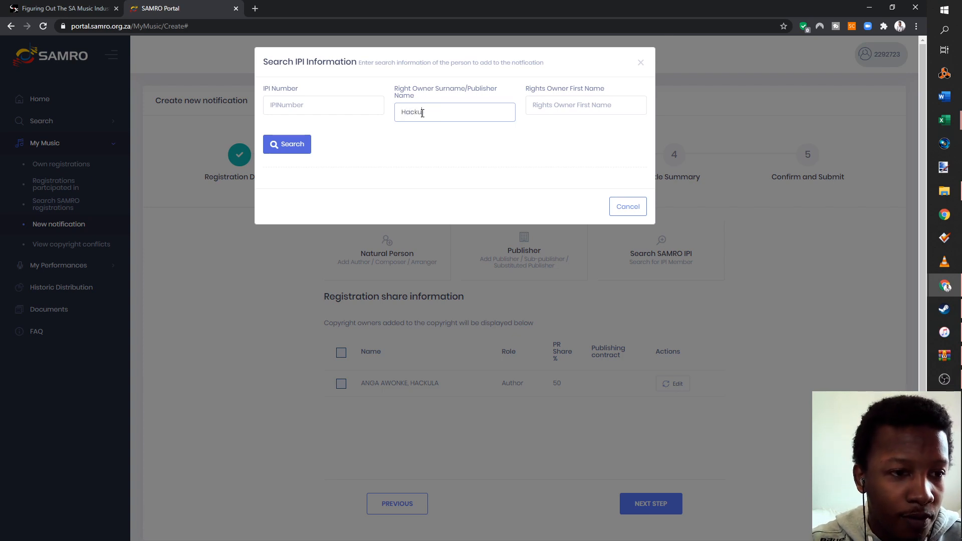
left_click(291, 146)
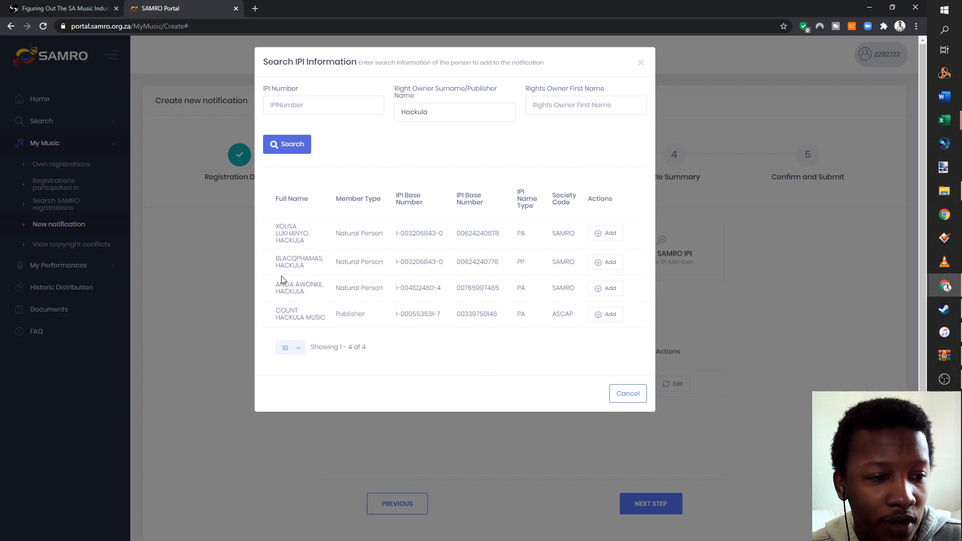
Step: Open the account holder's IPI search result for adding, examine the prefilled IPI number, and cancel without adding the person
left_click(609, 289)
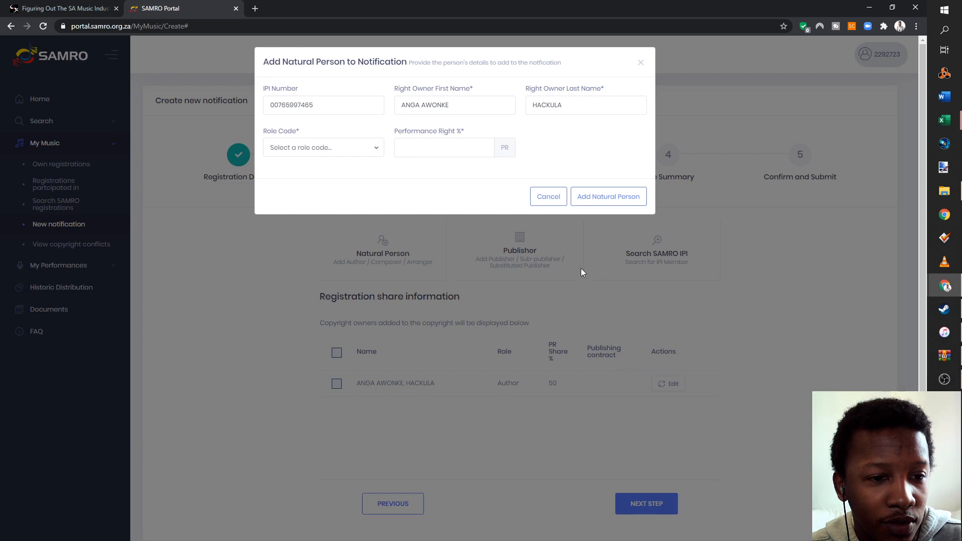
left_click_drag(339, 103, 279, 111)
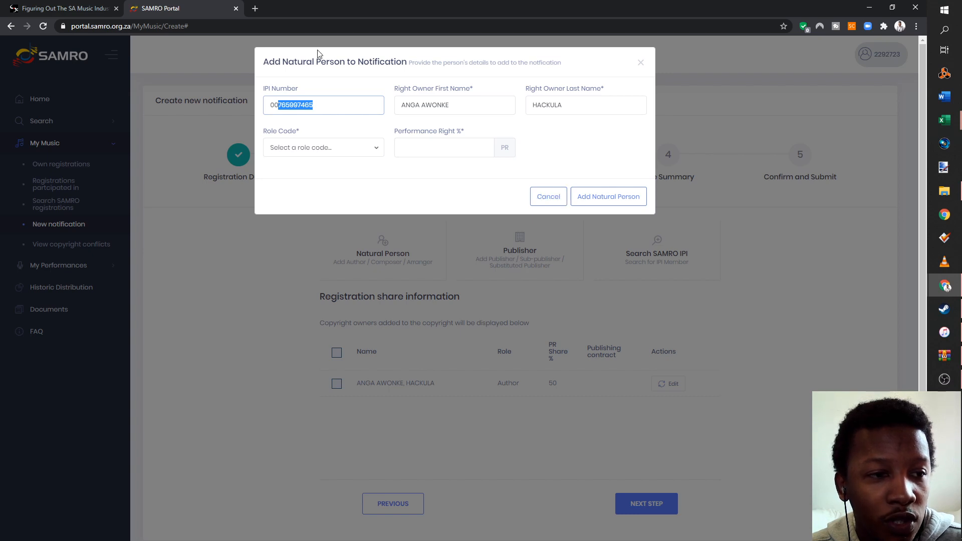
left_click(325, 104)
left_click_drag(316, 105, 279, 105)
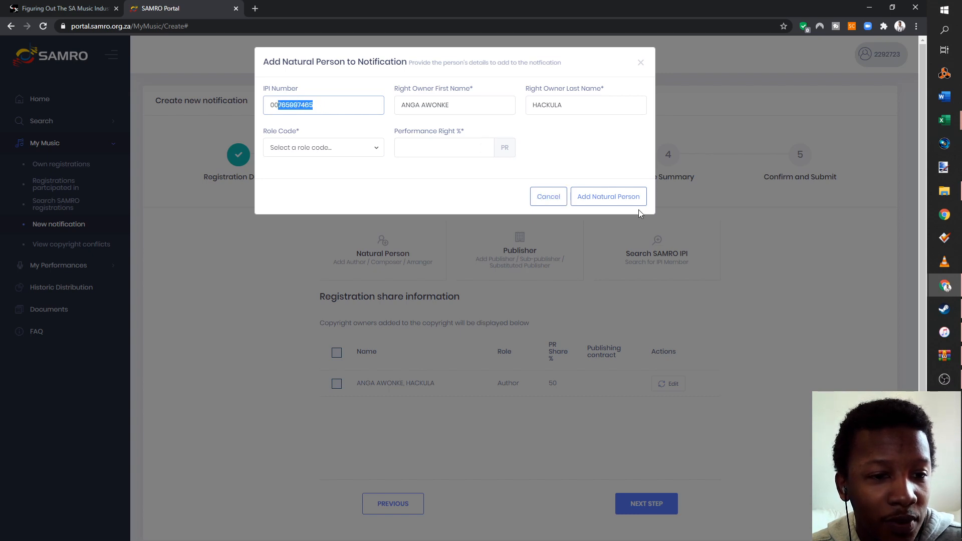
left_click(548, 196)
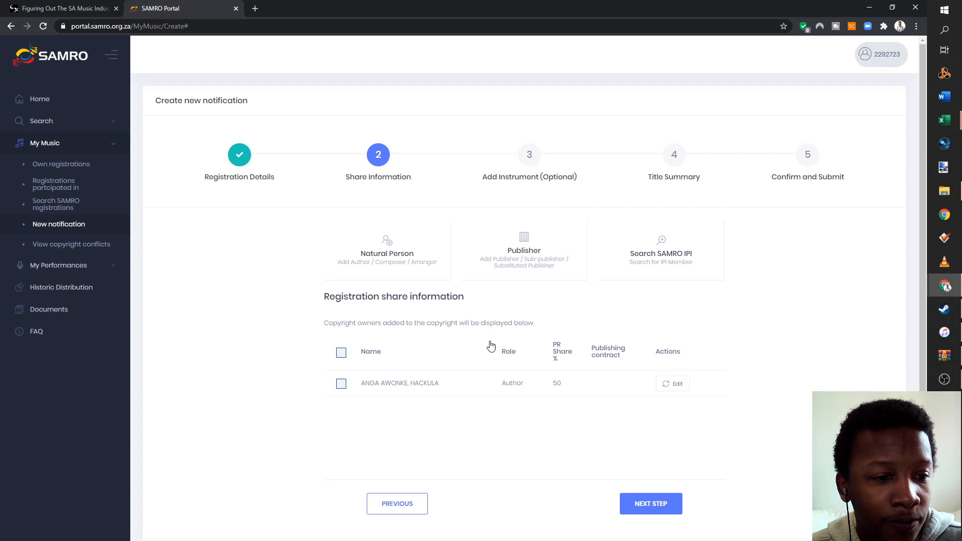
left_click(357, 256)
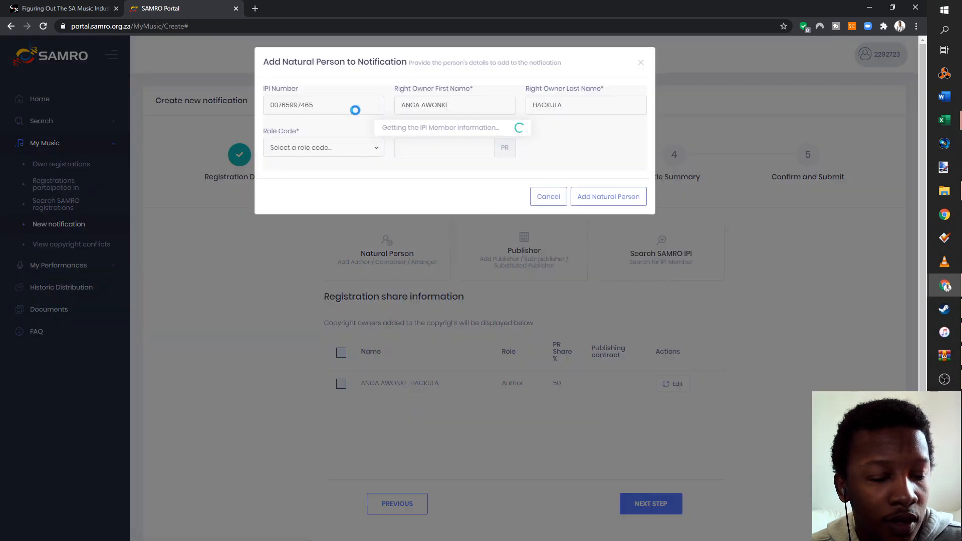
left_click(548, 196)
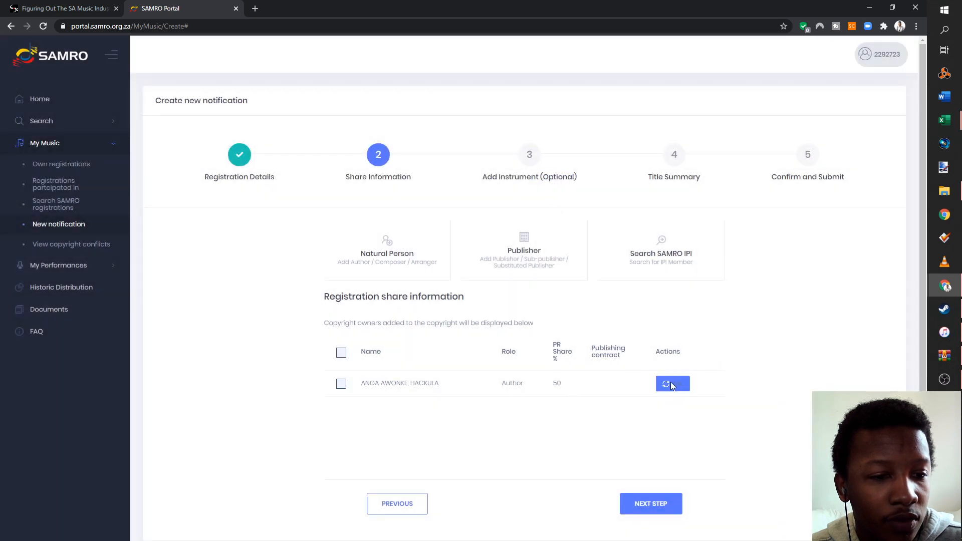
left_click(403, 234)
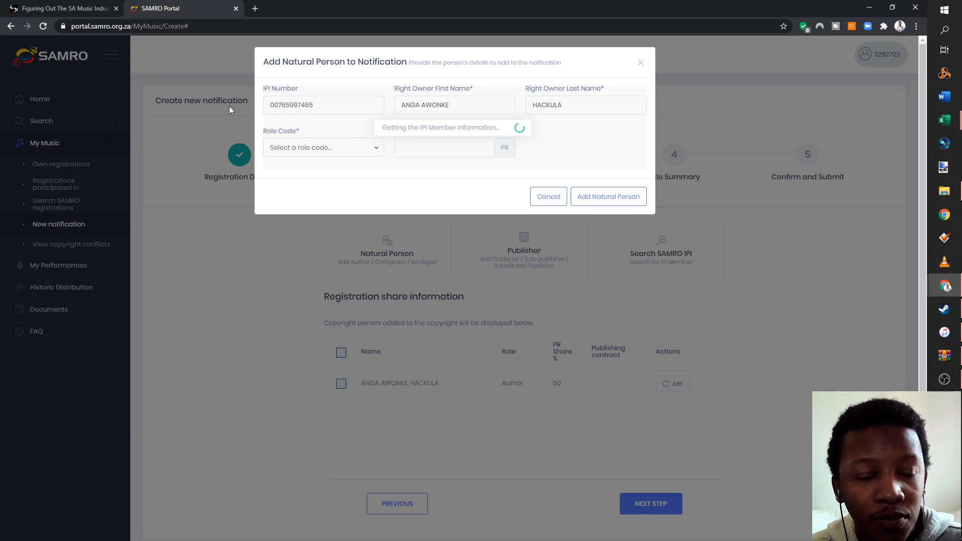
left_click(543, 201)
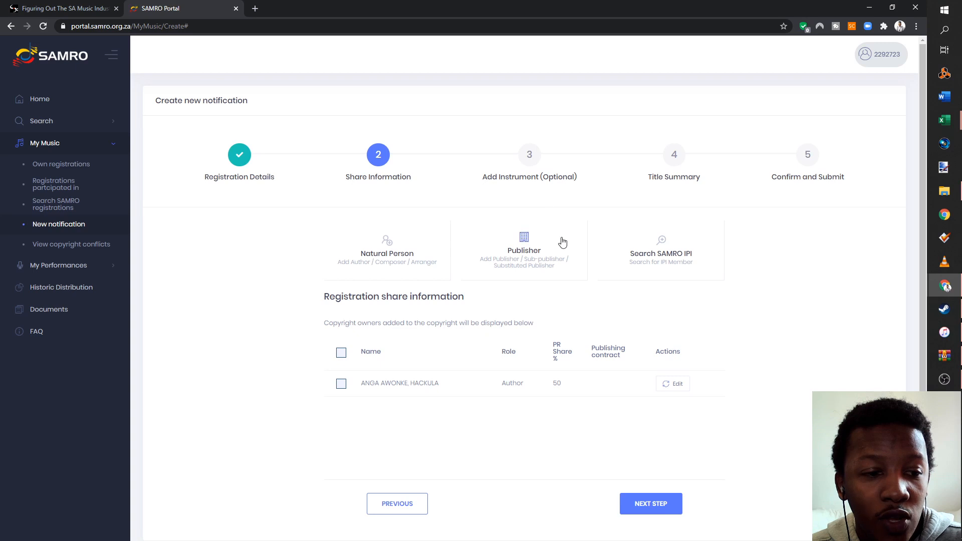